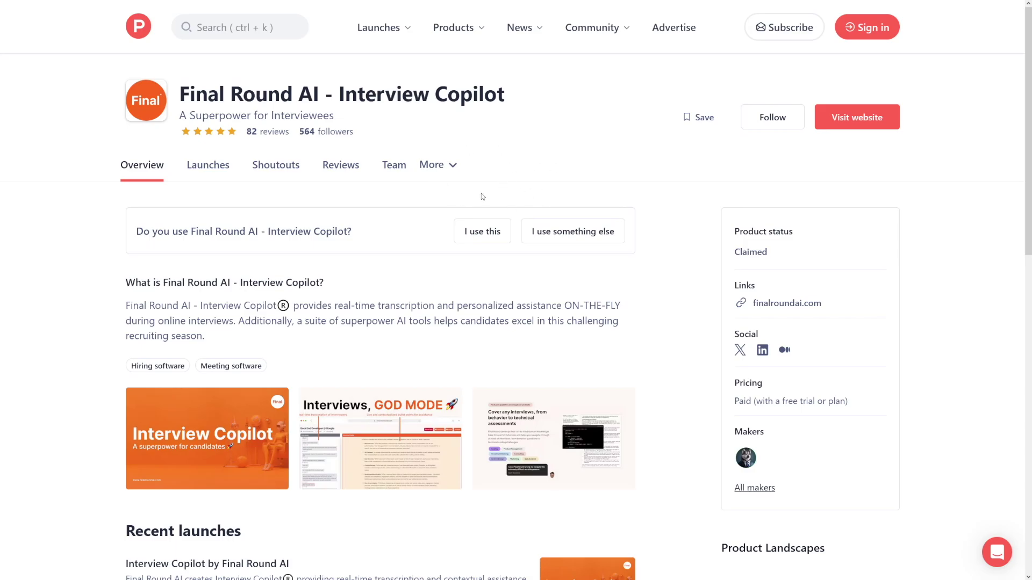
- Leave the Product Hunt page for the Google results for 'final round ai'
click(341, 166)
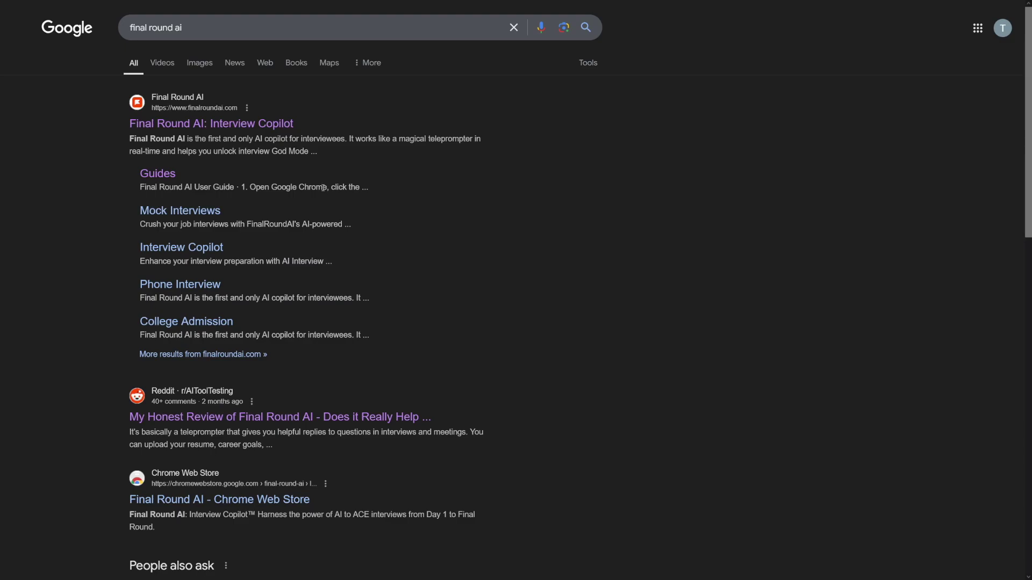
- Highlight part of the query and open the 'Final Round AI: Interview Copilot' result
mouse_move(184, 28)
mouse_down()
mouse_move(128, 30)
mouse_move(200, 29)
mouse_up()
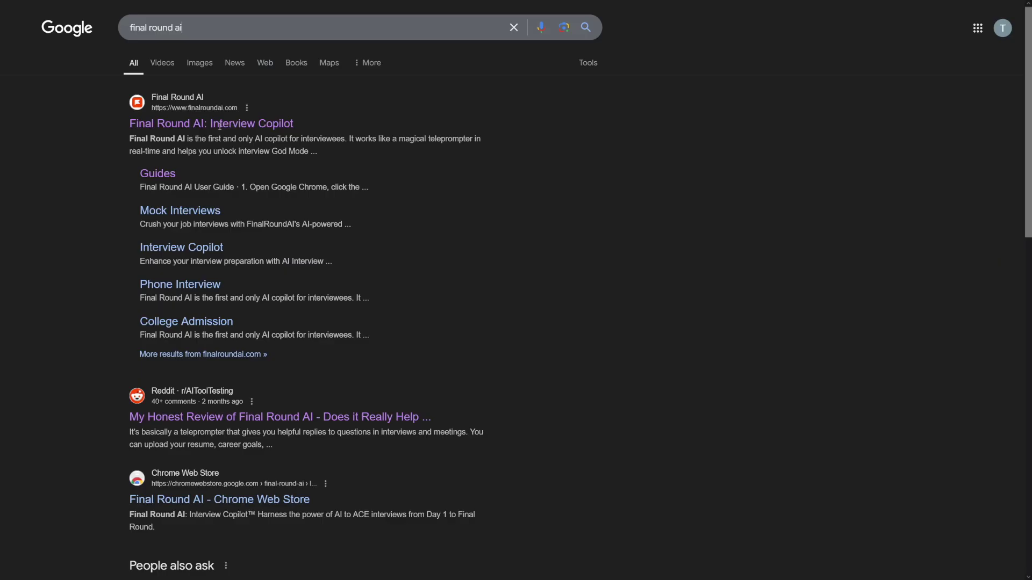
click(219, 125)
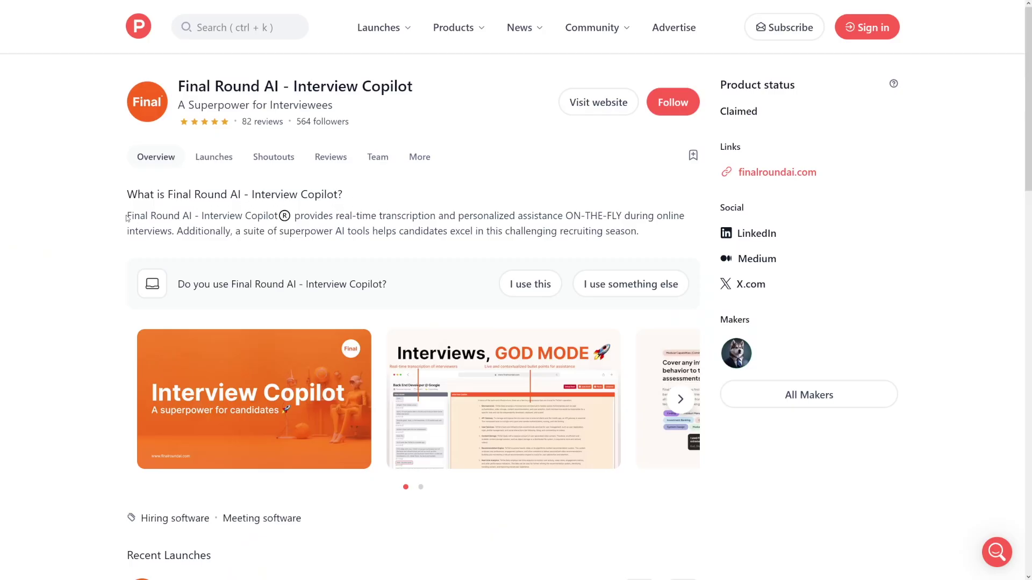
mouse_move(126, 216)
mouse_down()
mouse_move(675, 218)
mouse_move(185, 232)
mouse_move(635, 231)
mouse_up()
click(635, 232)
drag(379, 216, 435, 214)
click(501, 396)
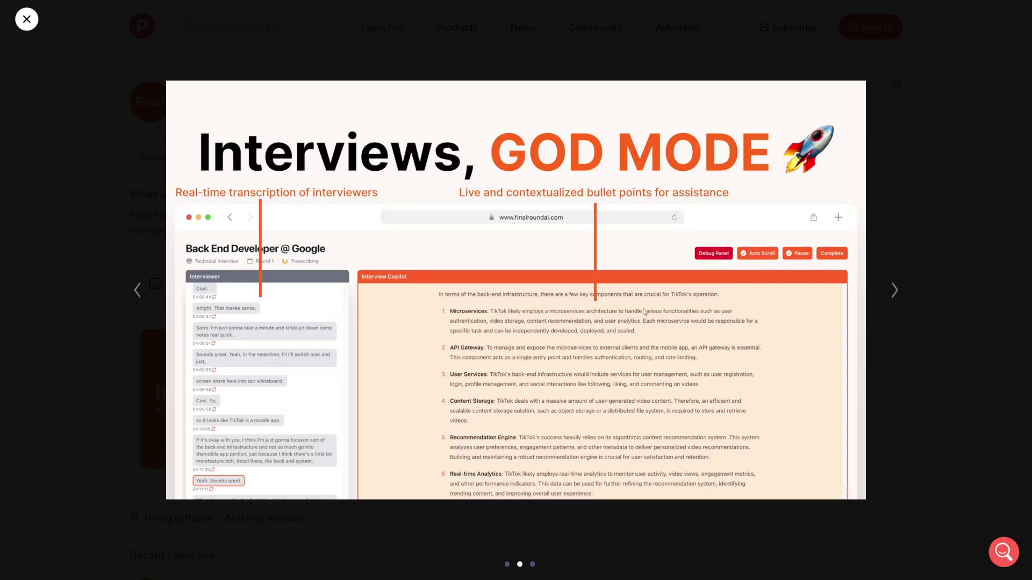
key(Escape)
- Show the Product Hunt community reviews, rated 4.7/5 from 82 reviews
click(334, 164)
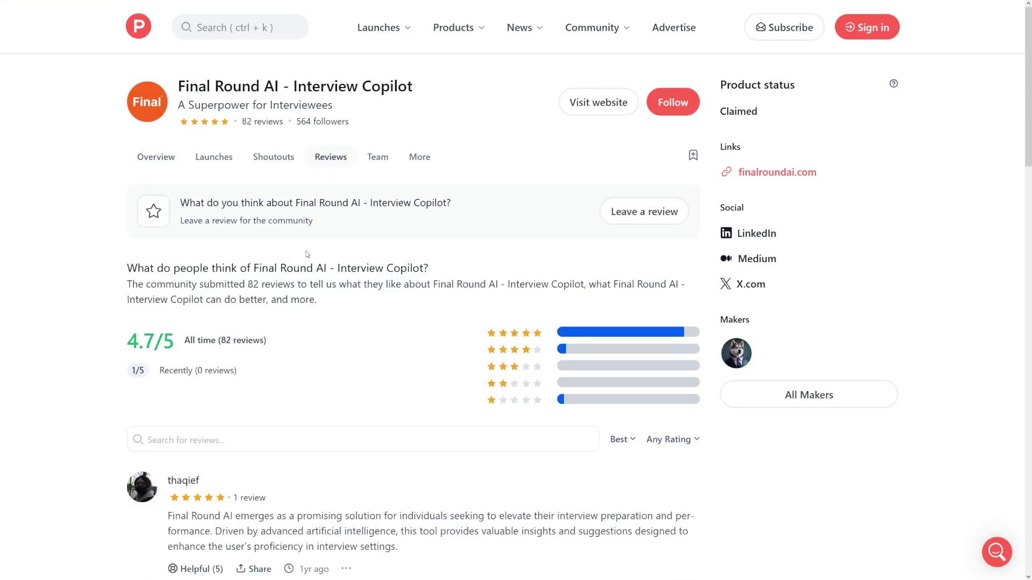
drag(127, 340, 174, 340)
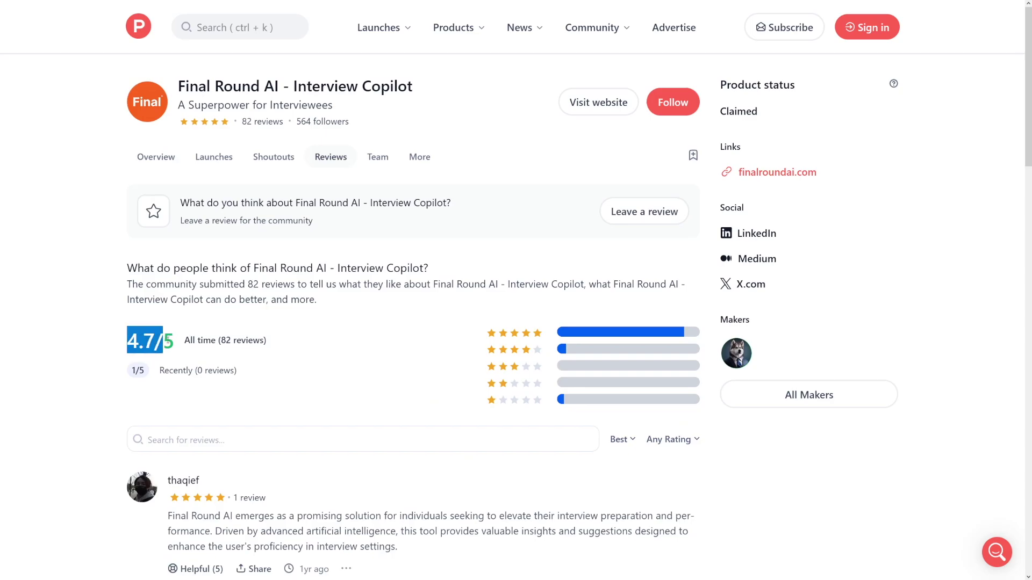
click(176, 340)
scroll(509, 309, down, 1)
scroll(509, 277, down, 2)
scroll(504, 317, down, 2)
scroll(605, 307, down, 2)
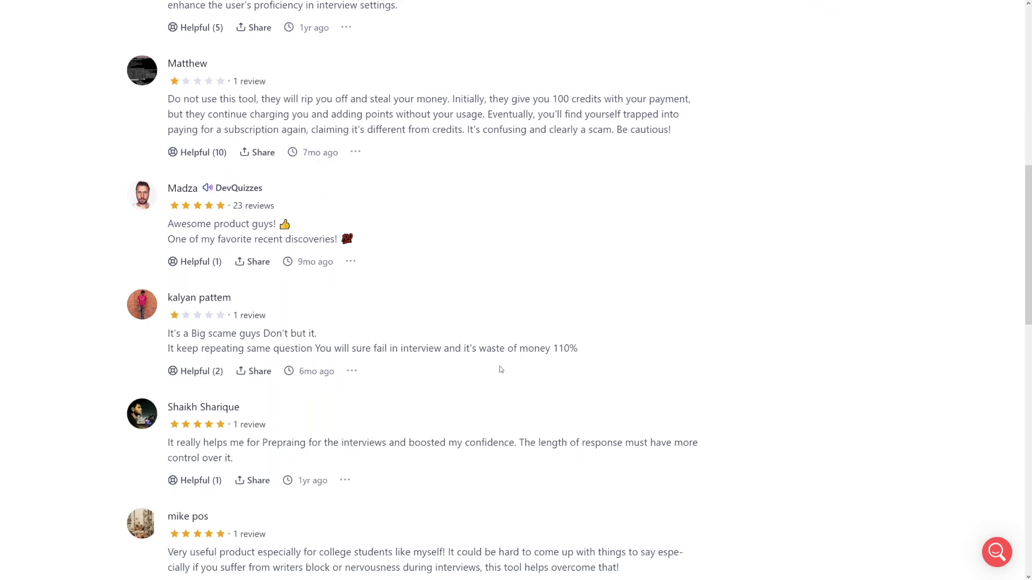
scroll(493, 387, up, 2)
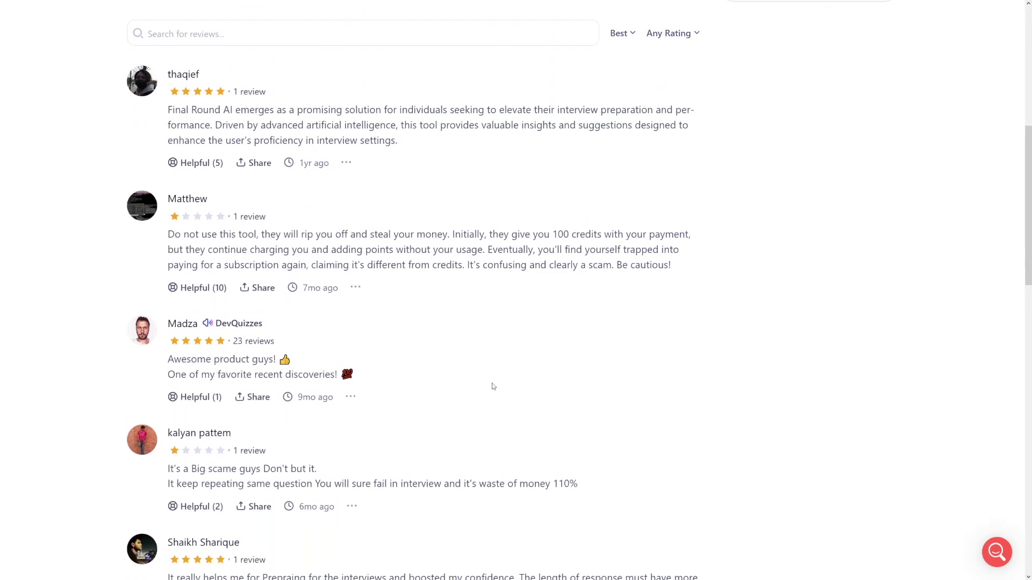
scroll(505, 383, up, 3)
scroll(505, 383, up, 3)
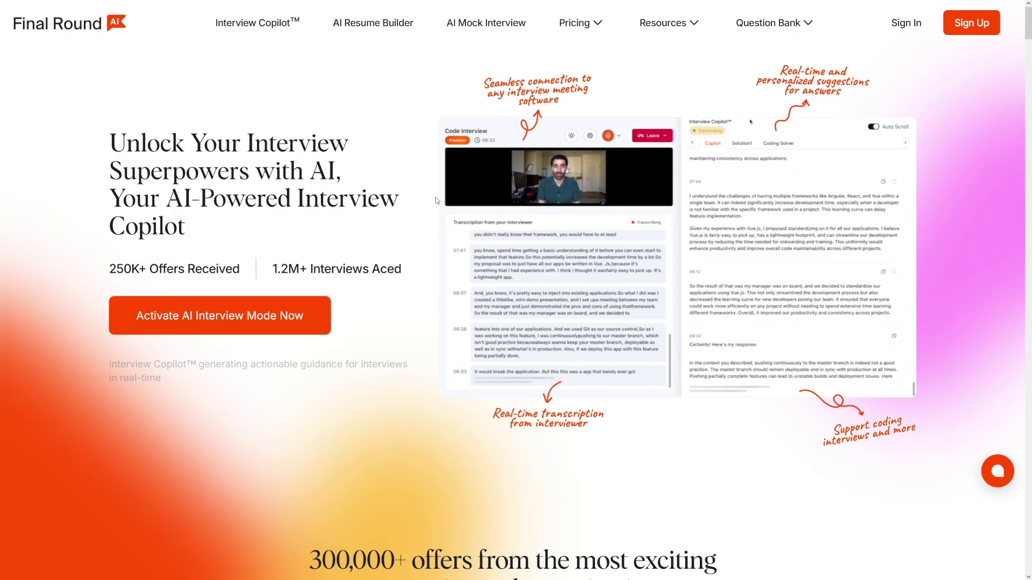
scroll(436, 200, down, 3)
scroll(435, 200, down, 3)
scroll(436, 201, down, 3)
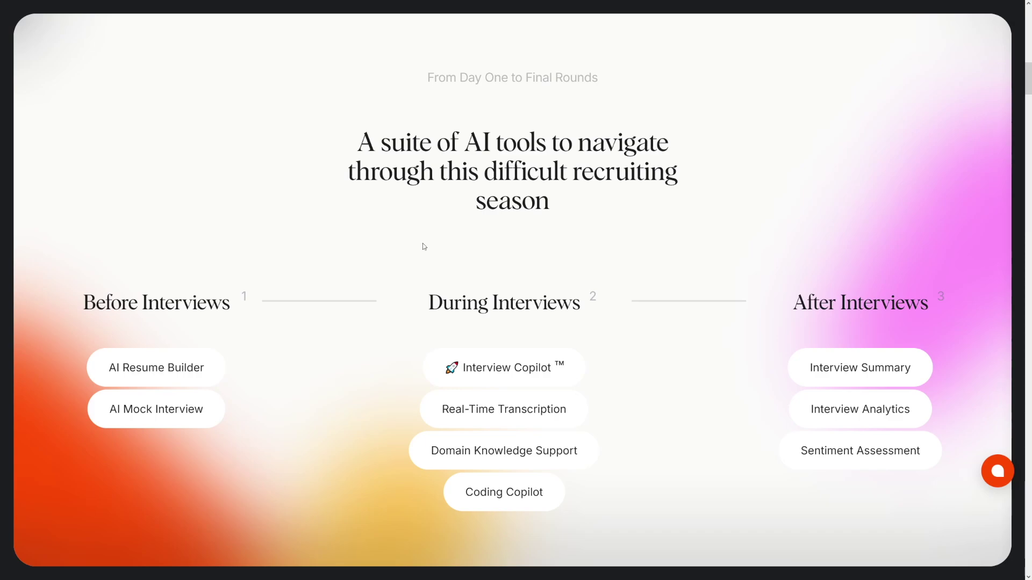
drag(84, 304, 229, 307)
click(229, 310)
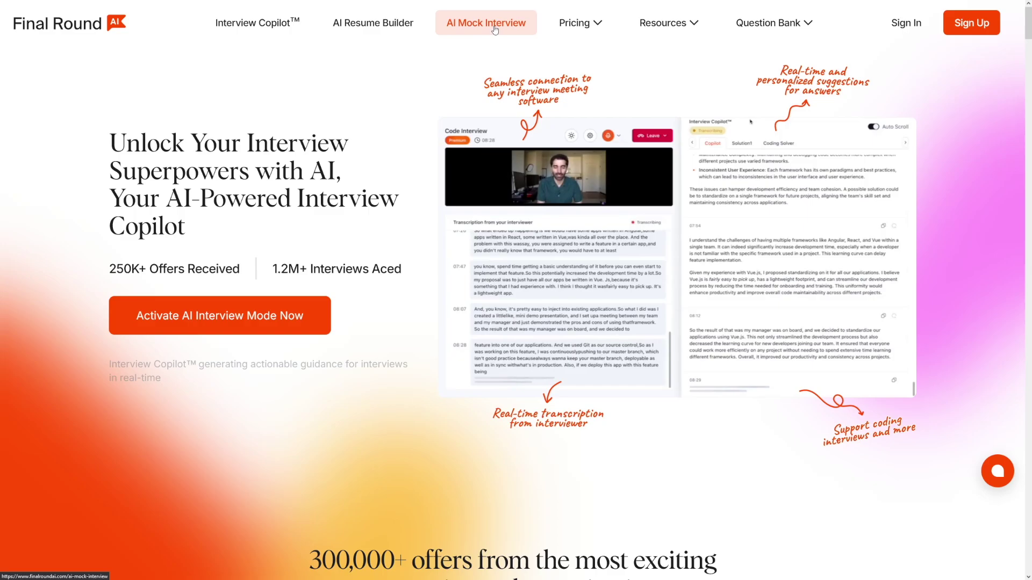
- Go to the AI Mock Interview page and start a mock interview for free
click(476, 24)
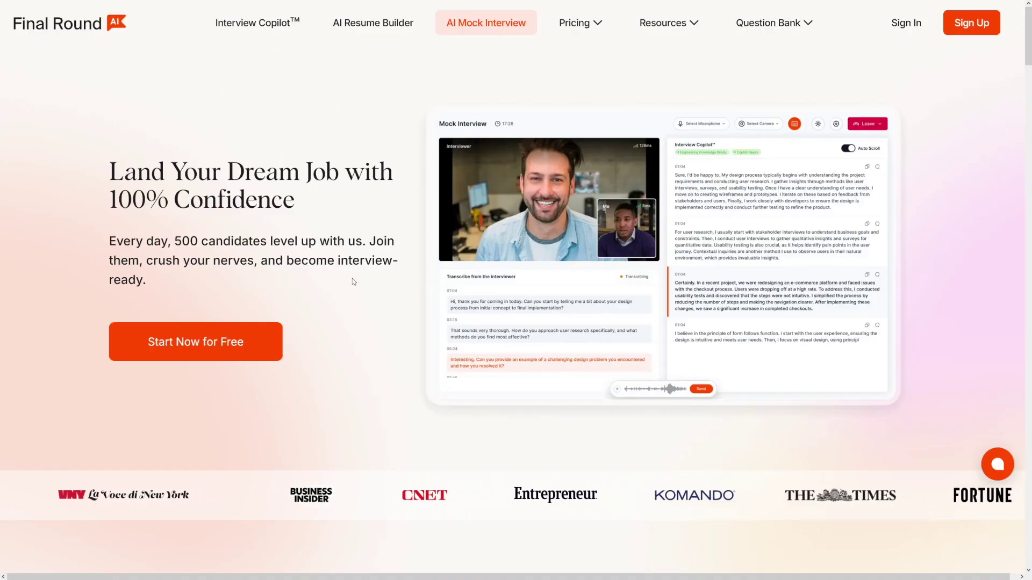
scroll(540, 254, down, 5)
scroll(539, 254, down, 3)
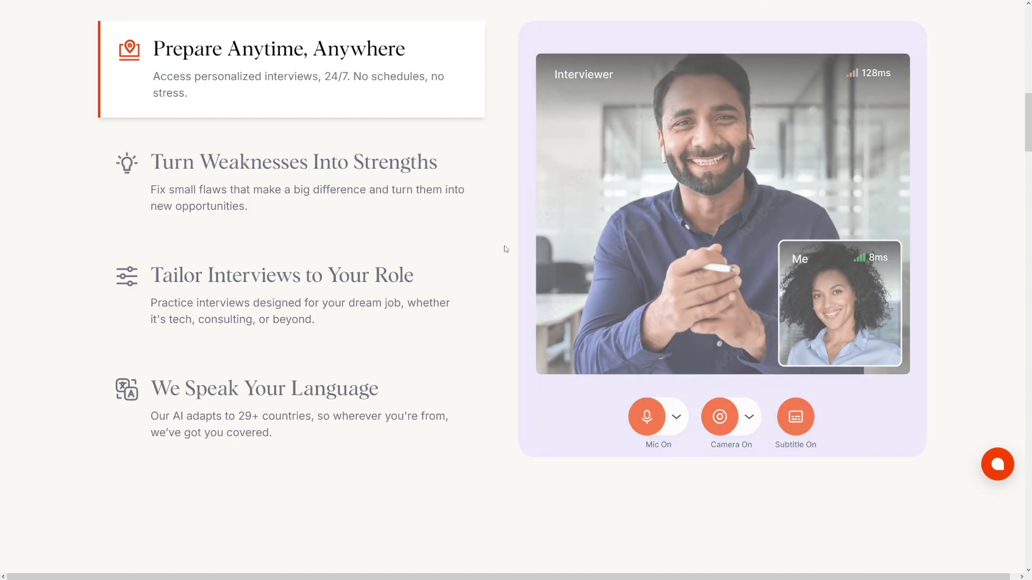
scroll(495, 242, down, 3)
scroll(510, 323, up, 5)
scroll(509, 323, up, 2)
scroll(510, 322, up, 5)
click(189, 344)
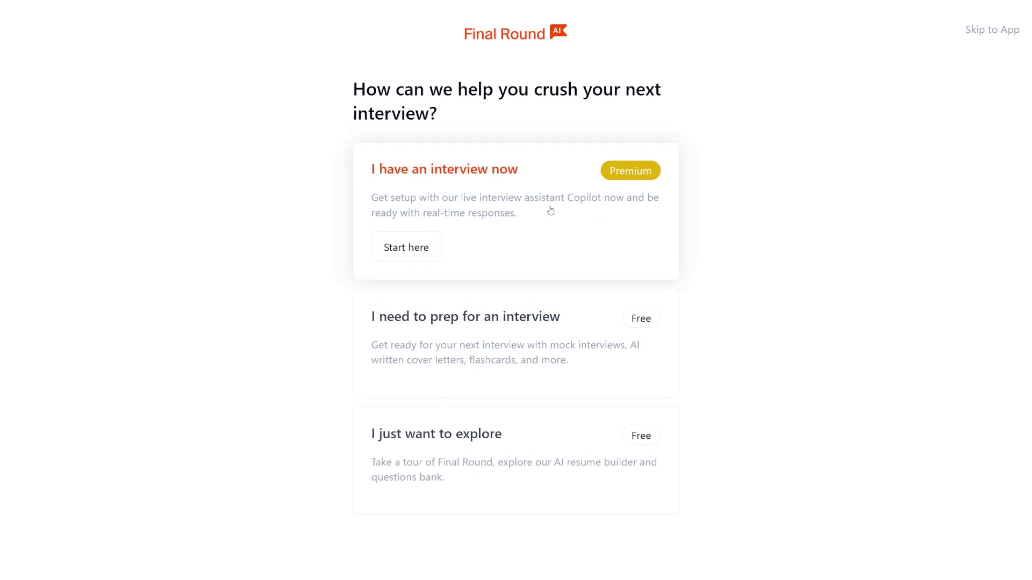
mouse_move(516, 328)
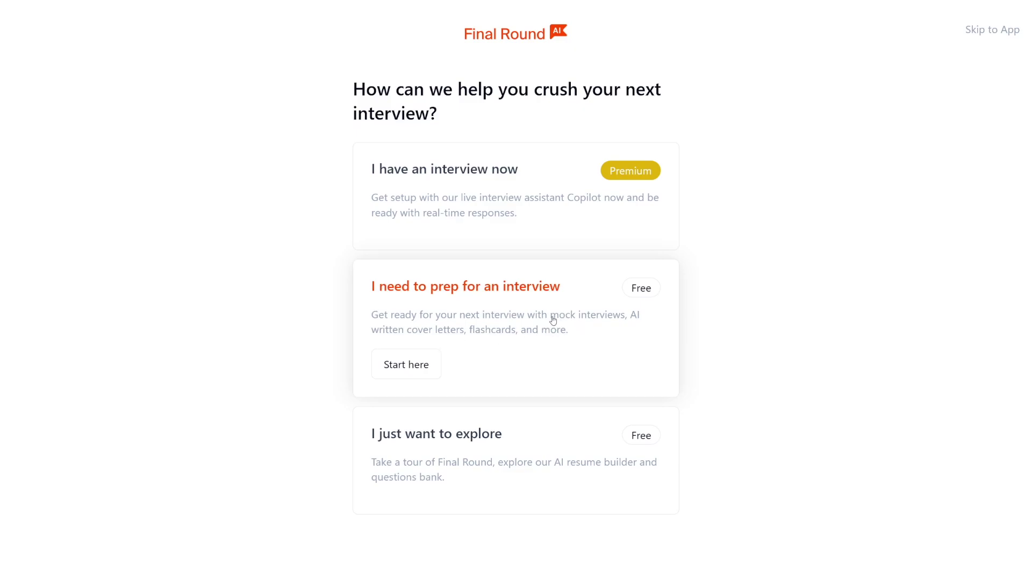
- Choose interview prep, with Apple Inc. as the company and Art Director as the role
click(419, 368)
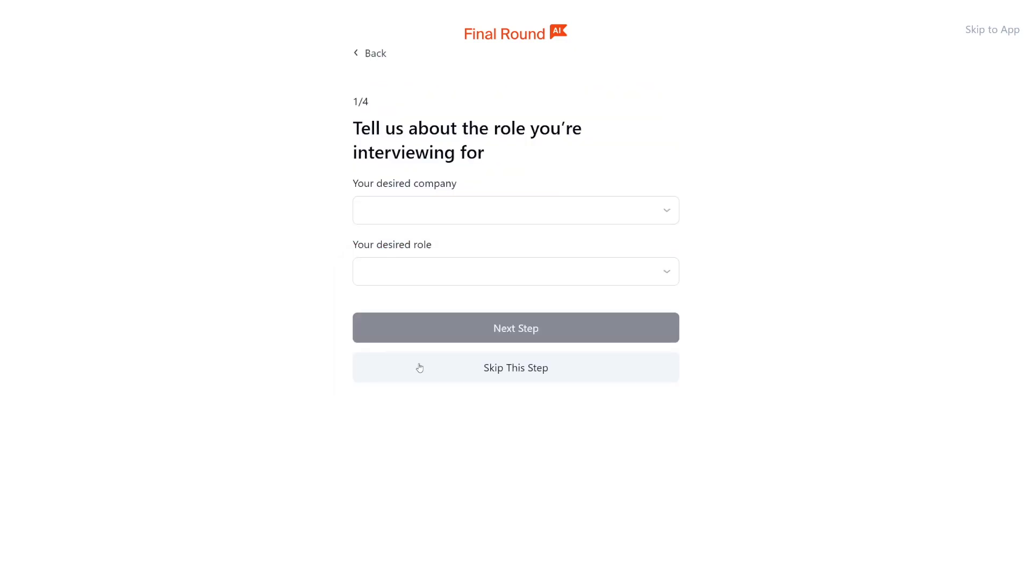
click(670, 213)
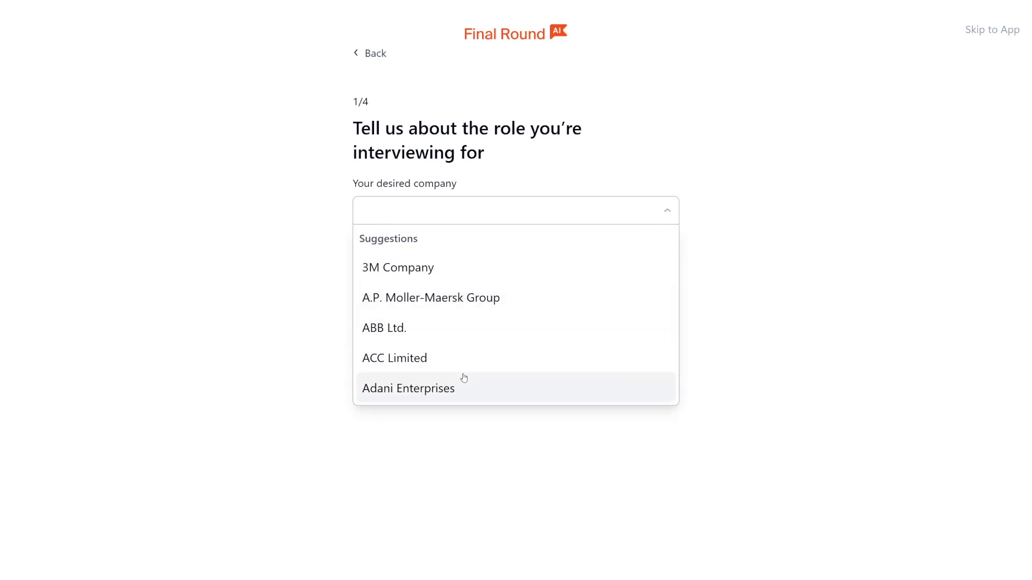
text(apple)
click(452, 300)
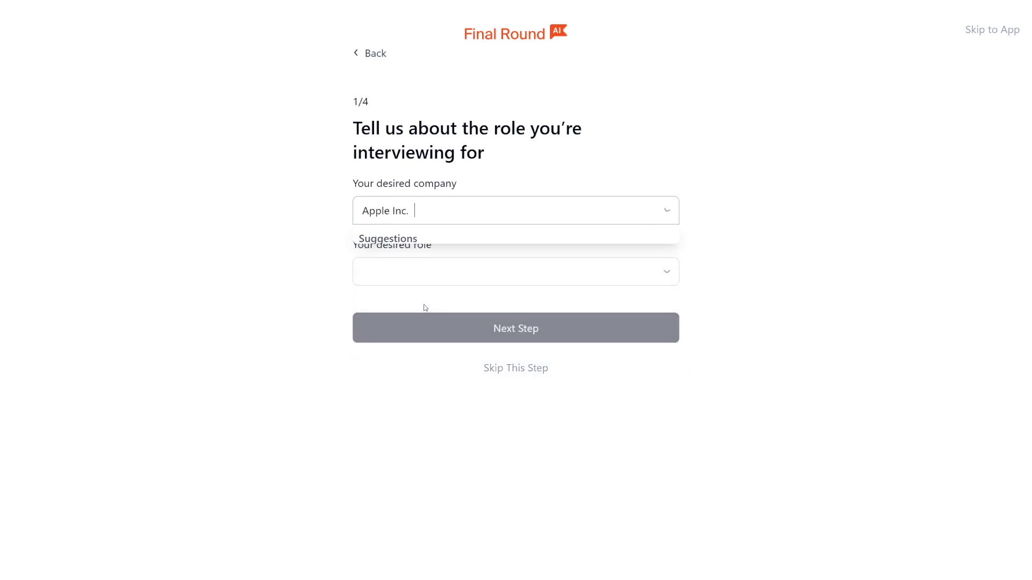
click(495, 278)
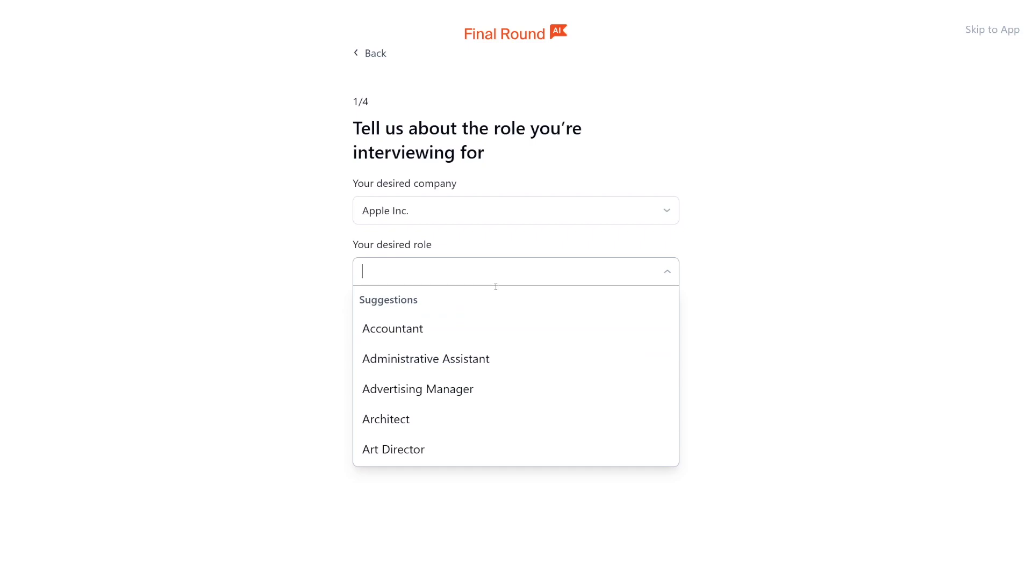
click(419, 455)
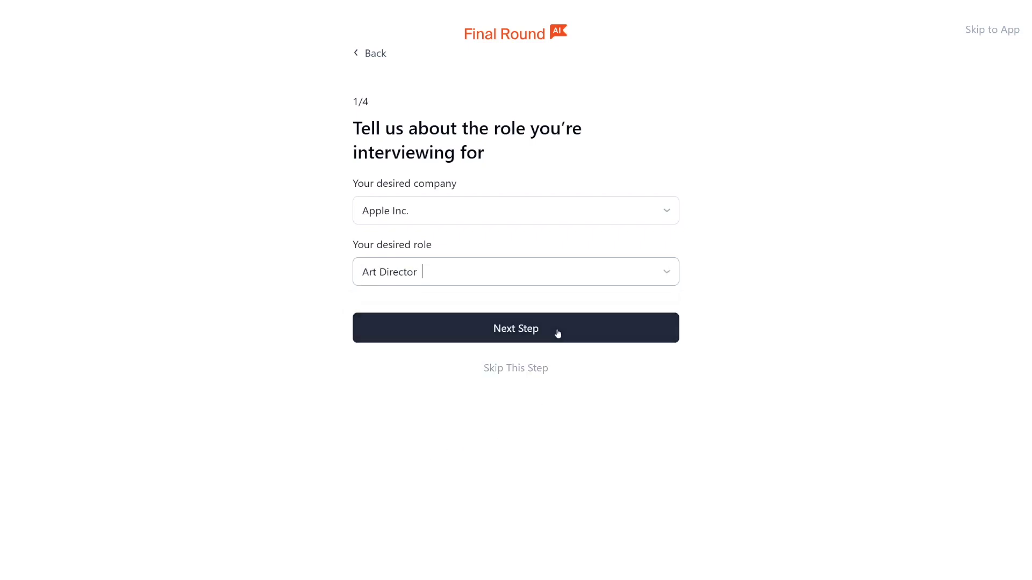
- Skip the resume upload and continue past the launch checklist
click(537, 336)
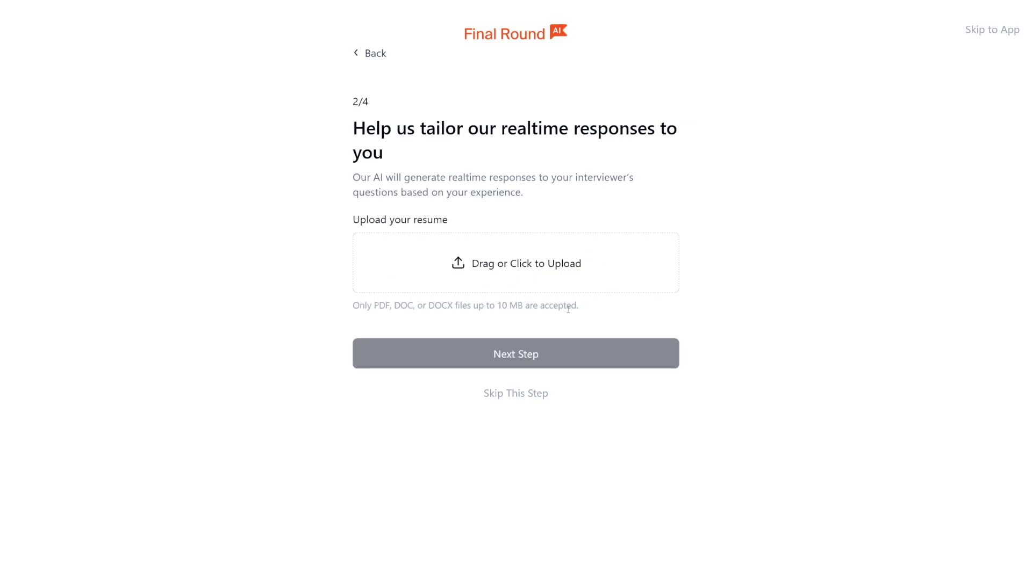
click(532, 391)
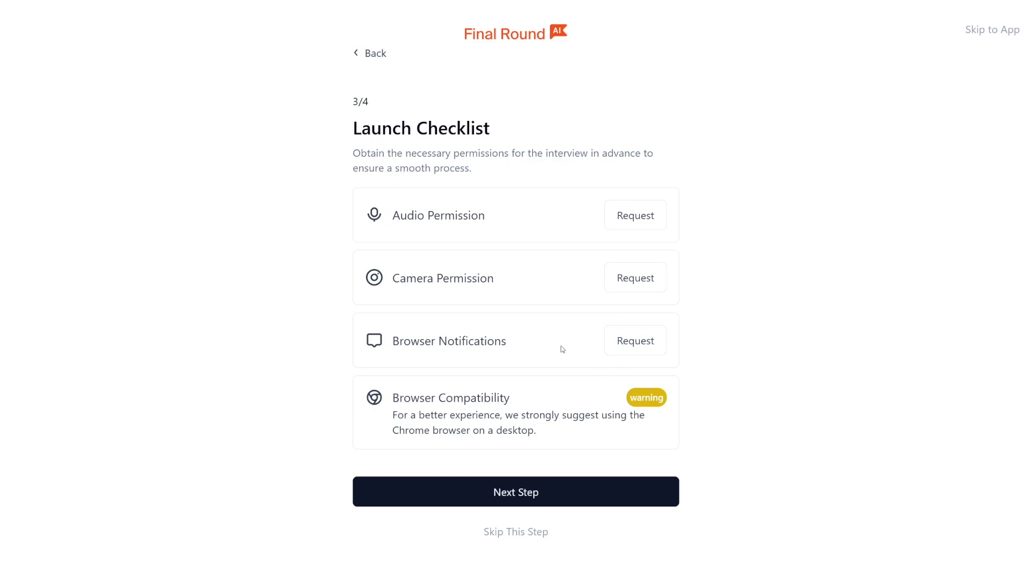
click(564, 492)
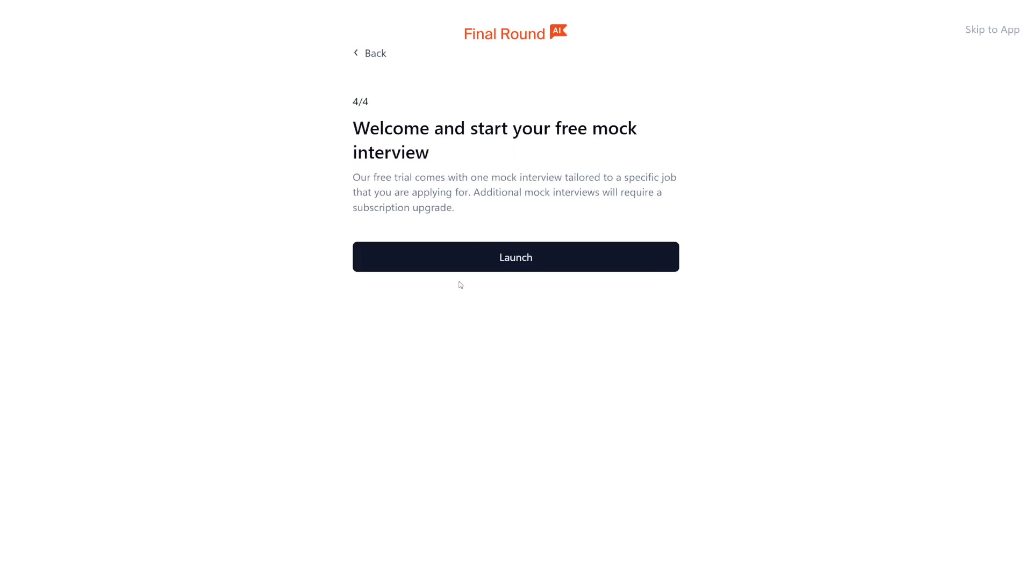
- Launch the Art Director mock interview, then end it from the Leave menu
click(520, 269)
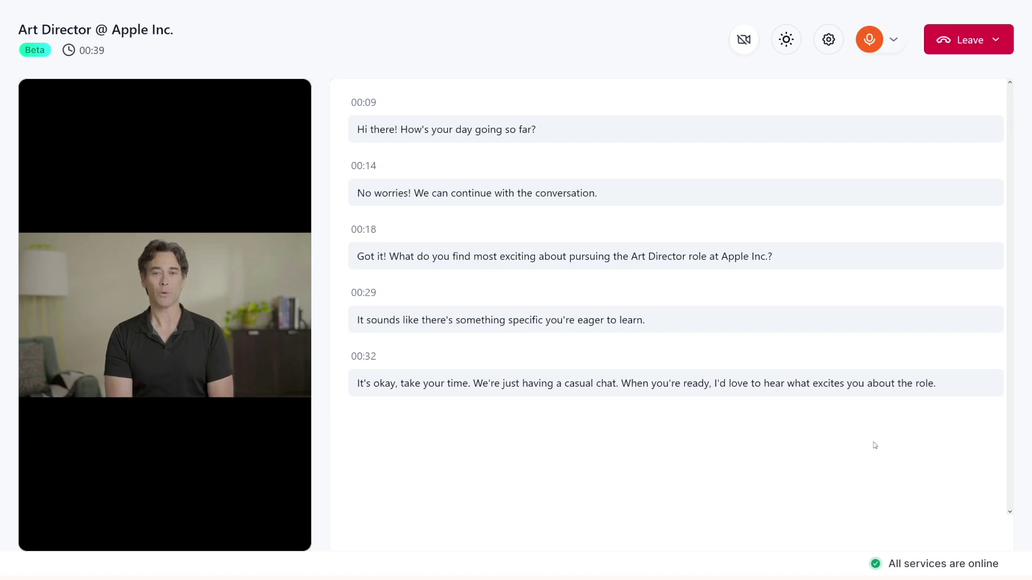
click(991, 40)
click(950, 99)
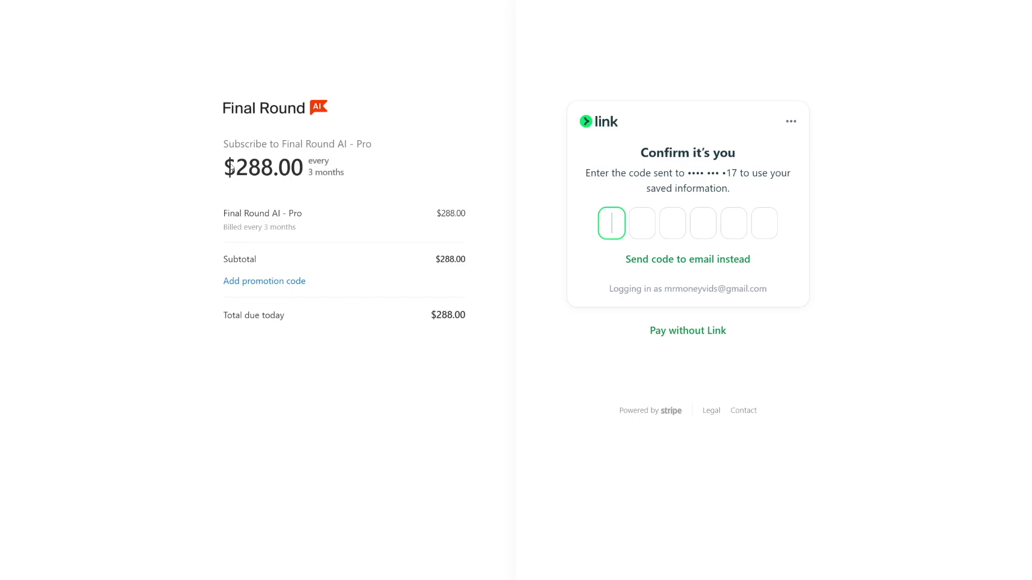
- Check the $288.00 total, then leave checkout for the Mock Interview page
drag(229, 166, 301, 166)
click(299, 166)
click(63, 121)
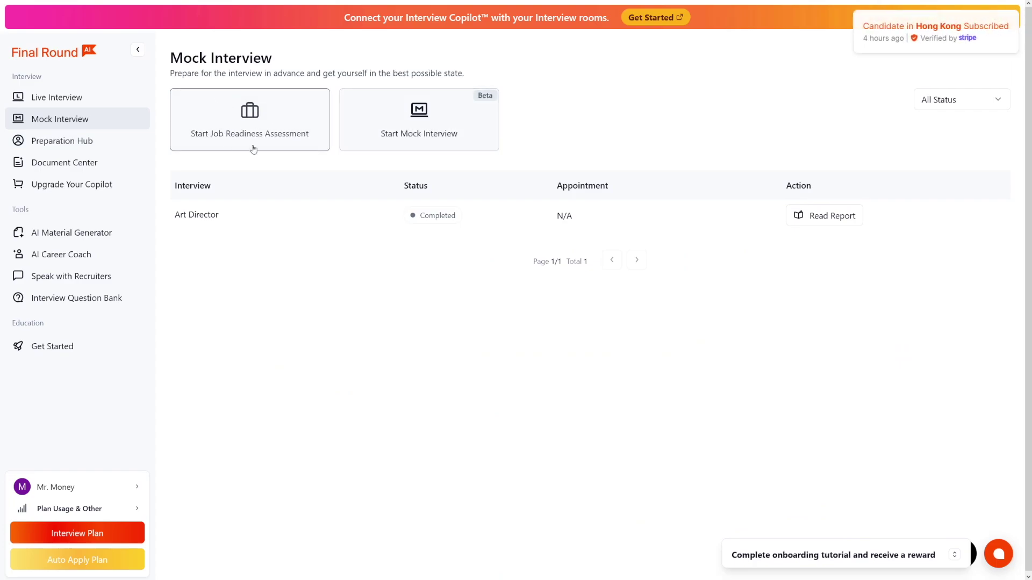
- Open the plan comparison and check the Plus plan's $148/month price and live session limit
click(134, 533)
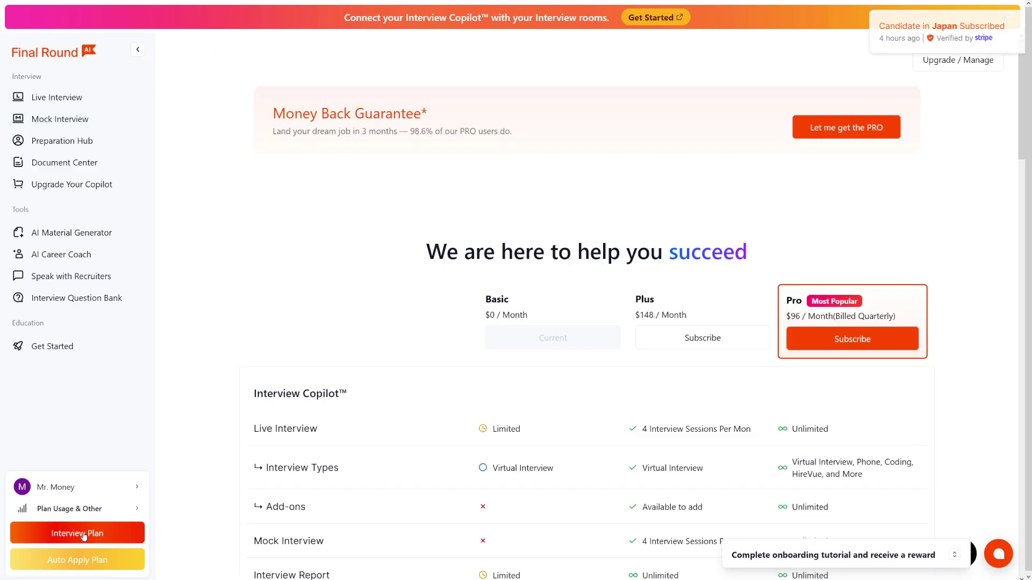
scroll(645, 392, down, 2)
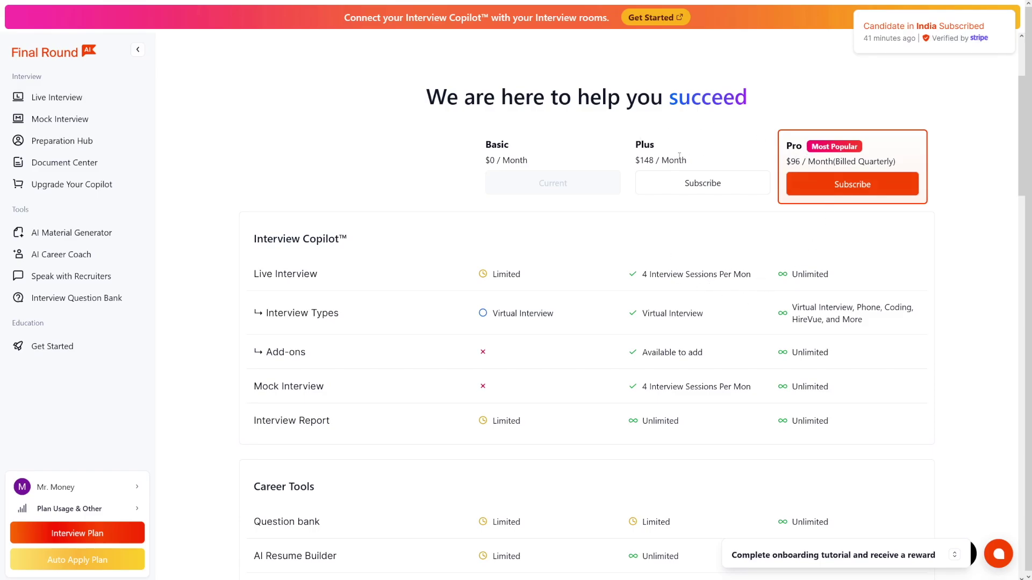
drag(637, 157, 688, 165)
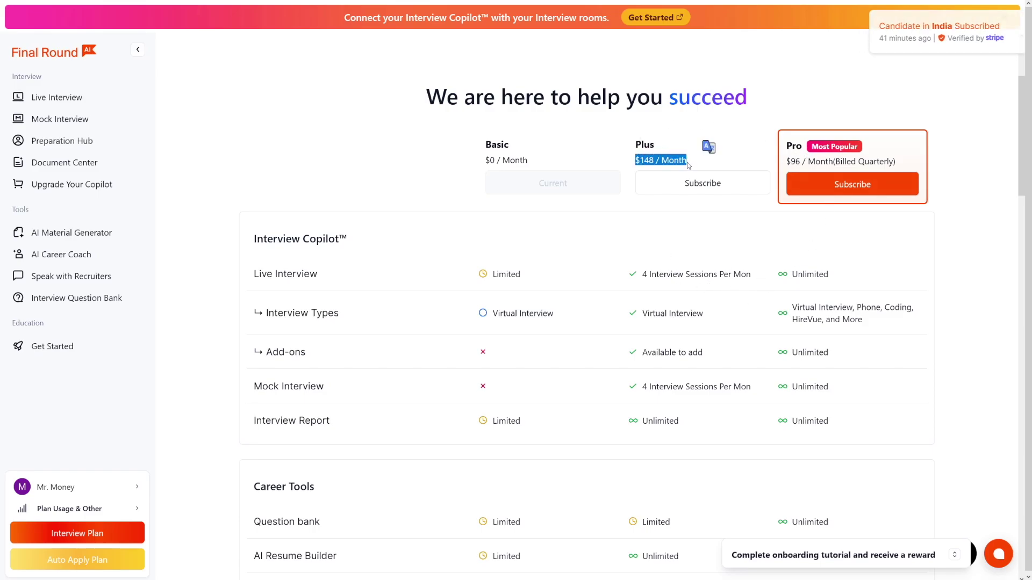
click(688, 164)
scroll(744, 276, down, 1)
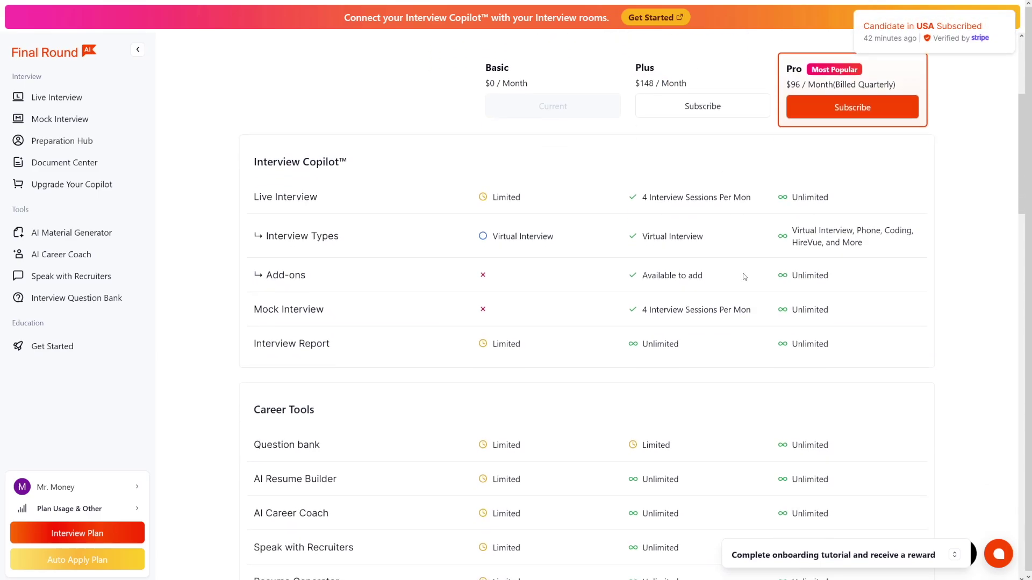
drag(645, 197, 749, 198)
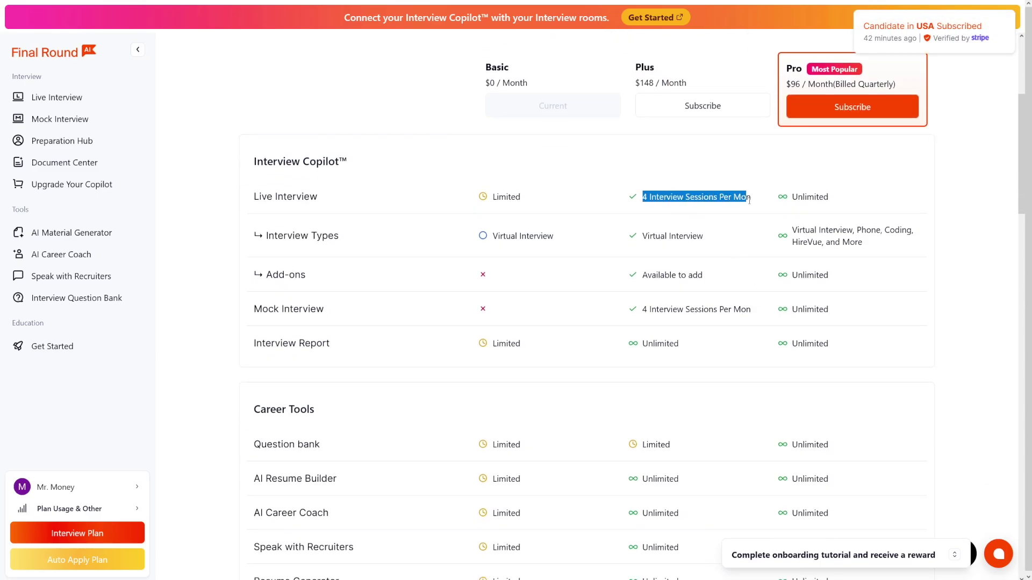
click(742, 238)
scroll(738, 242, up, 1)
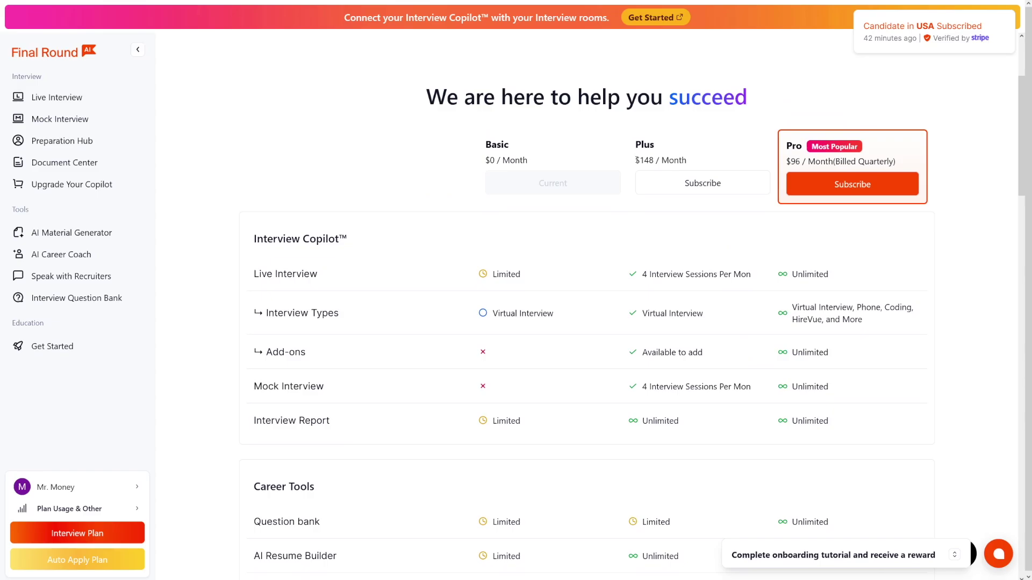
- Recheck the Plus monthly price and its 4 interview sessions per month limit
drag(635, 160, 690, 165)
click(687, 165)
drag(642, 274, 753, 278)
click(751, 281)
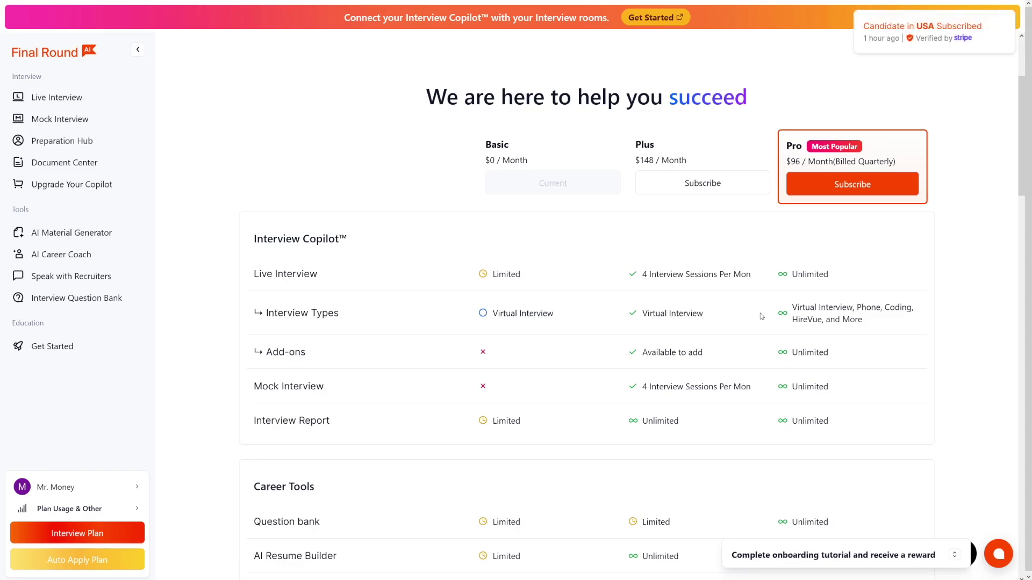
scroll(662, 302, down, 3)
scroll(730, 385, down, 1)
scroll(713, 375, down, 2)
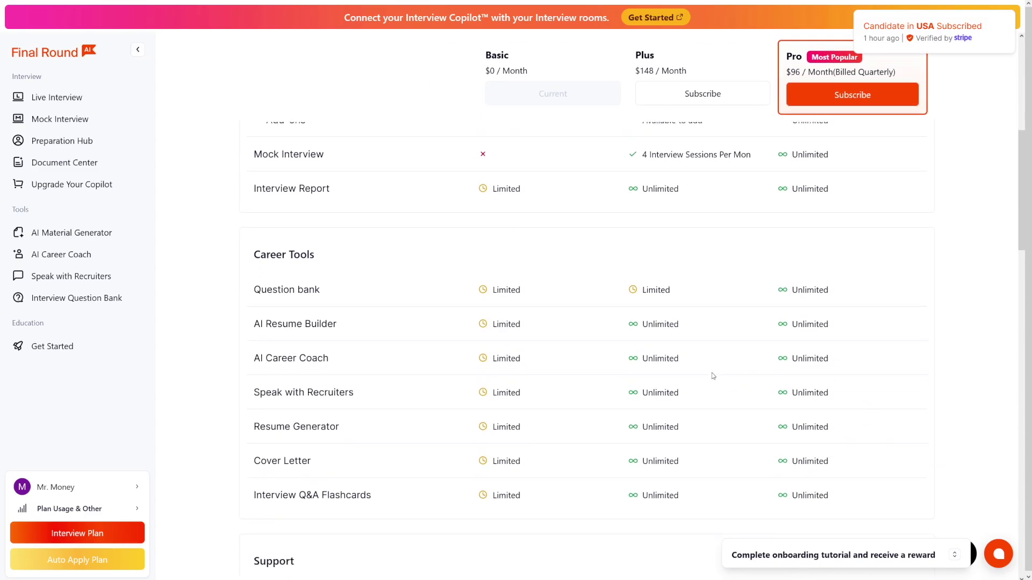
scroll(713, 375, down, 1)
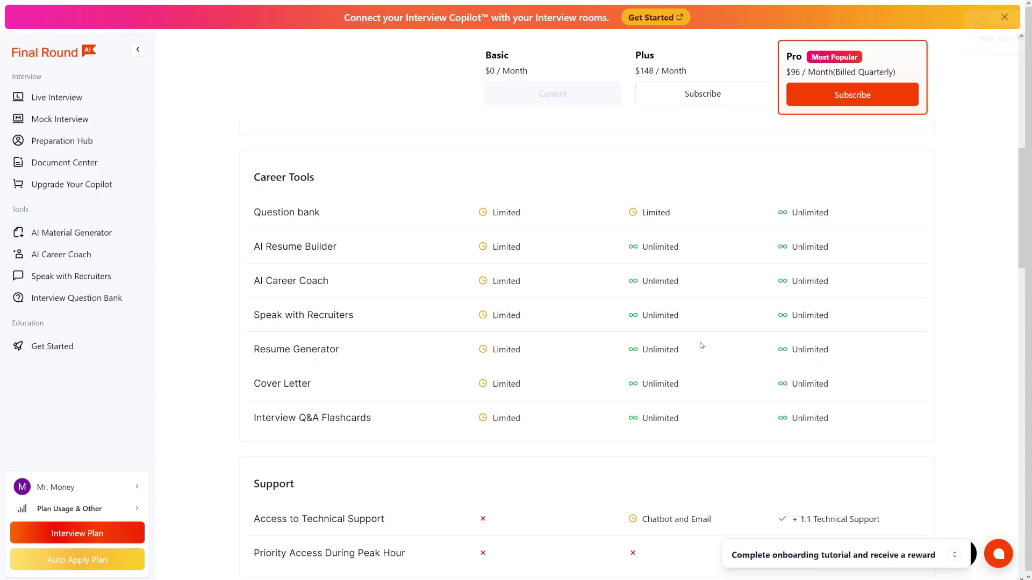
scroll(739, 313, down, 2)
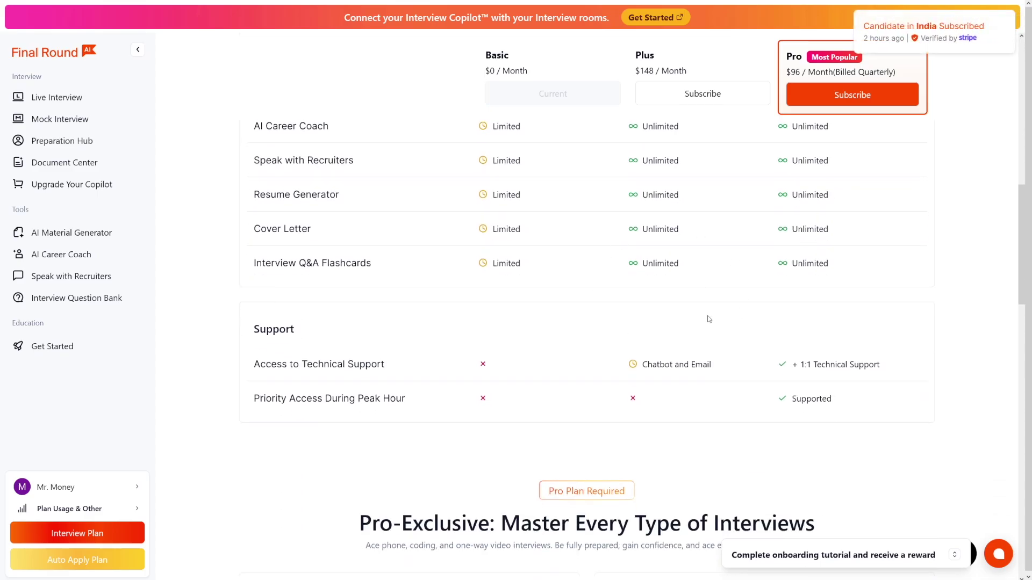
scroll(707, 319, down, 3)
scroll(707, 319, down, 2)
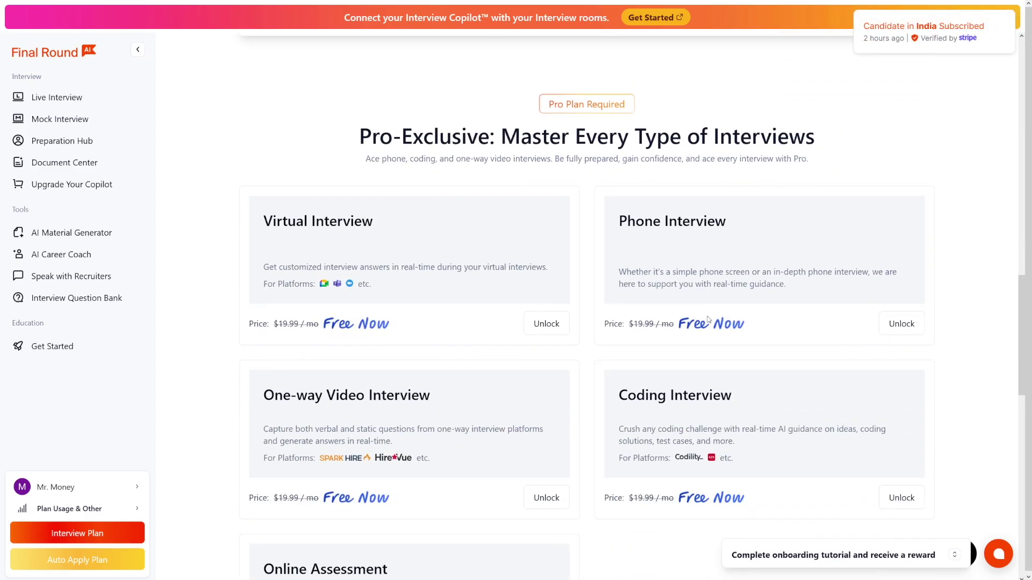
scroll(707, 318, down, 1)
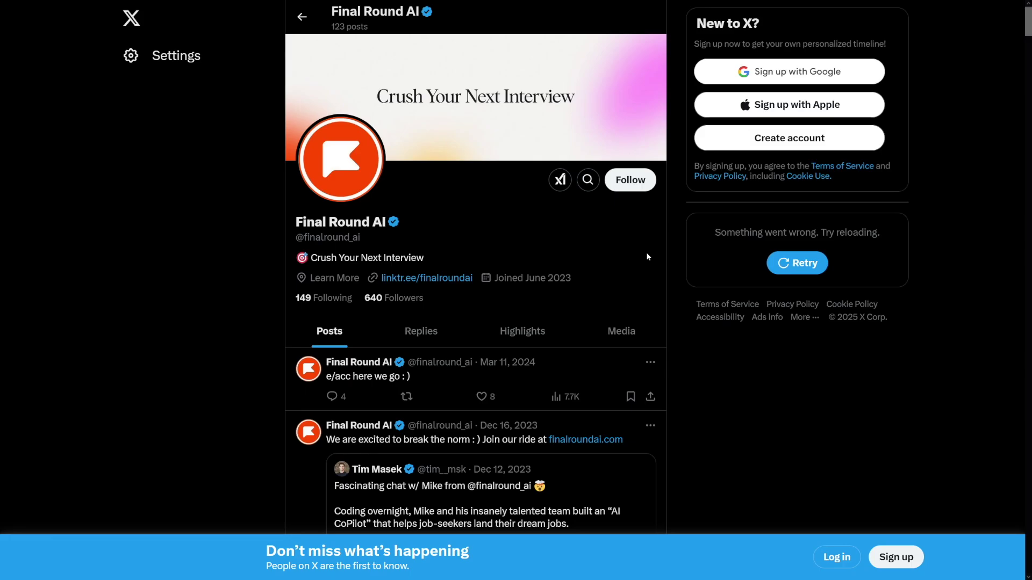
scroll(644, 289, down, 2)
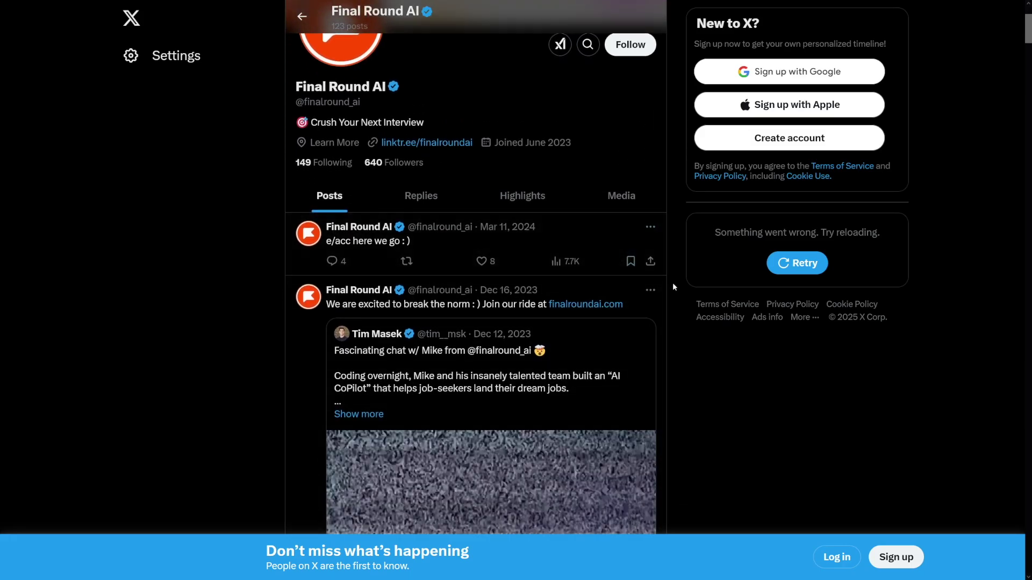
scroll(683, 296, down, 3)
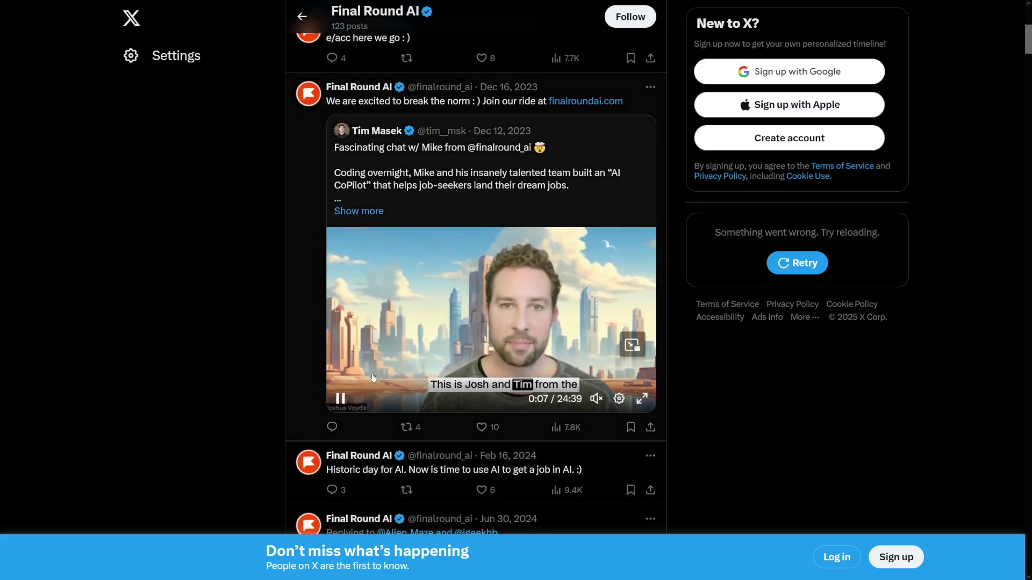
click(349, 395)
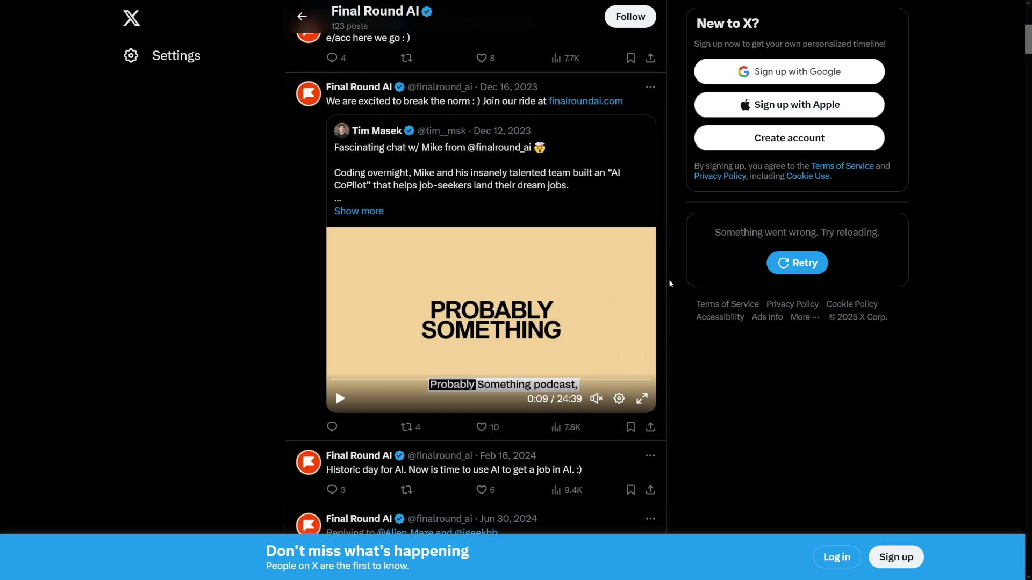
scroll(670, 283, up, 1)
scroll(670, 283, up, 3)
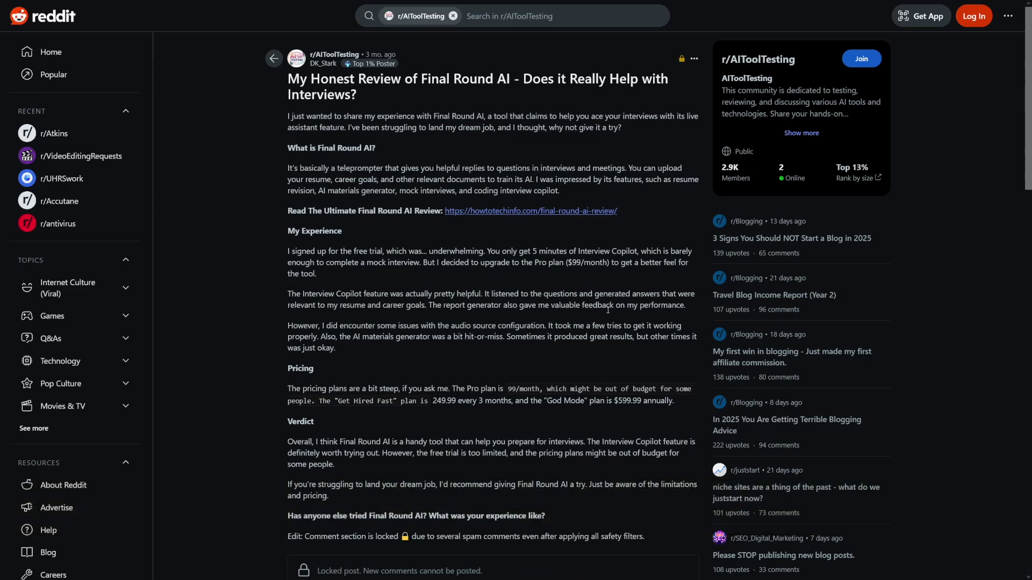
scroll(607, 309, down, 1)
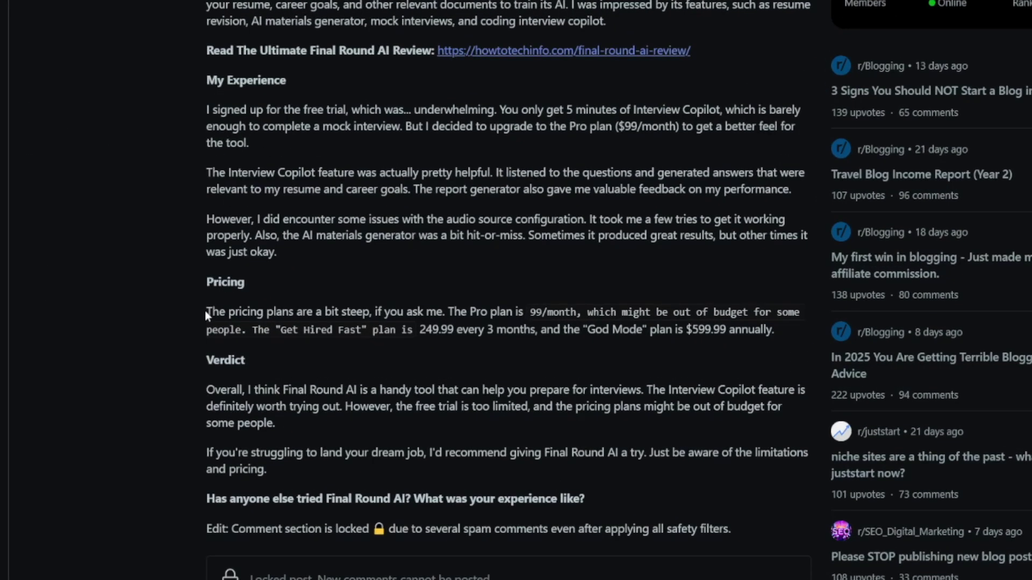
- Highlight the Reddit Pricing paragraph, the Pro plan's $99/month and the Get Hired Fast price
drag(206, 315, 352, 314)
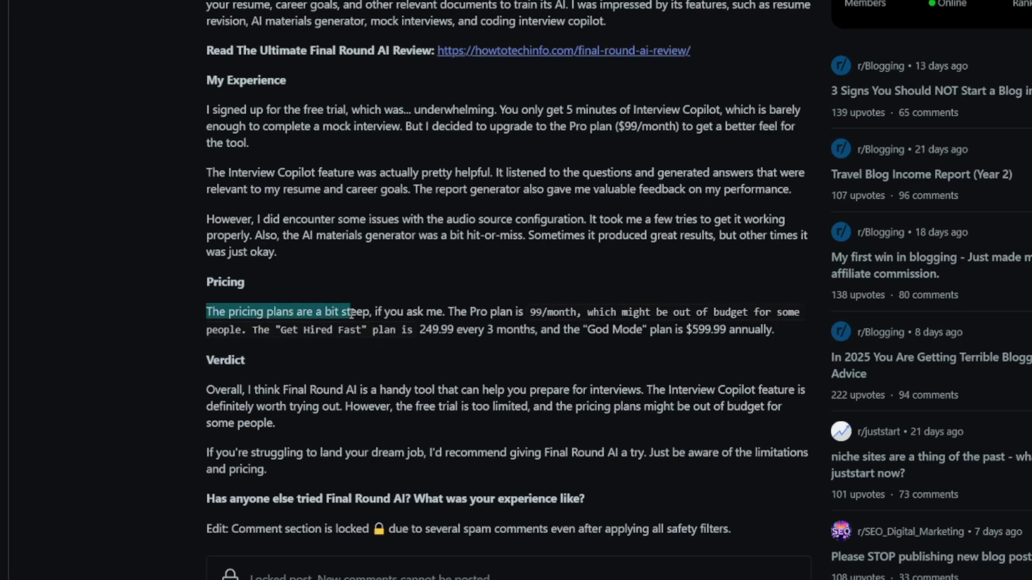
drag(353, 315, 575, 313)
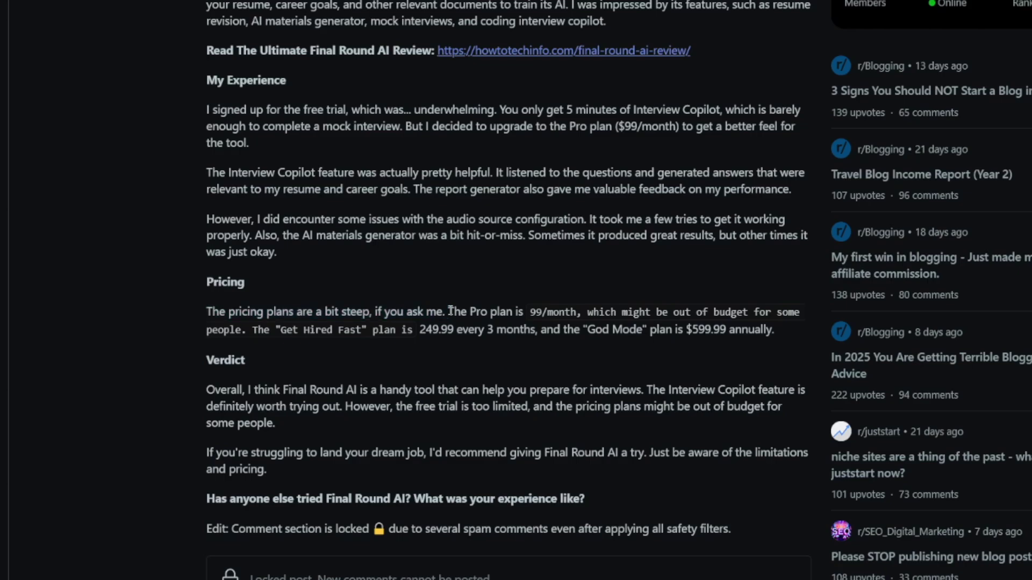
click(566, 313)
mouse_move(532, 315)
mouse_down()
mouse_move(576, 315)
mouse_move(351, 330)
mouse_up()
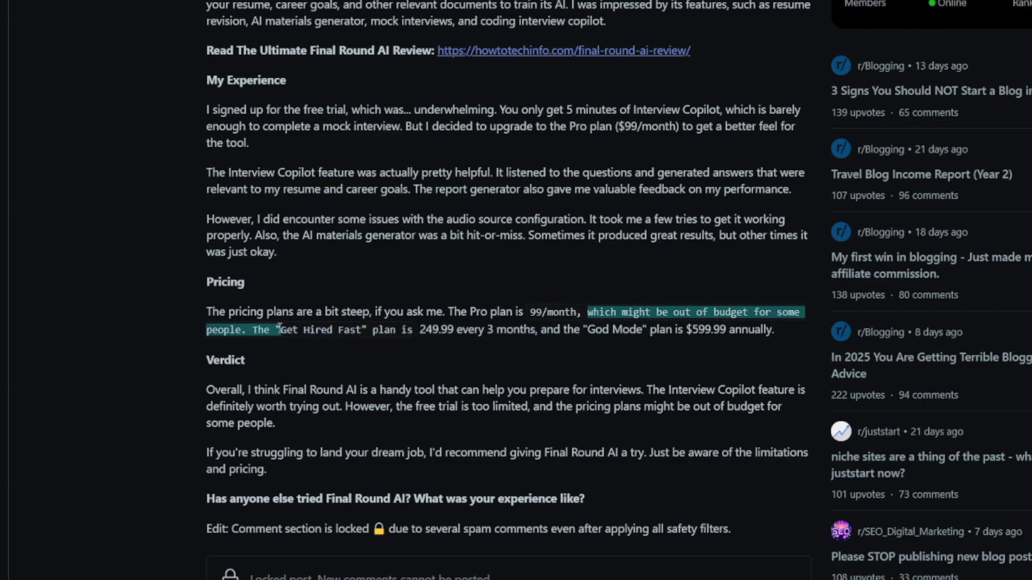
drag(351, 330, 535, 331)
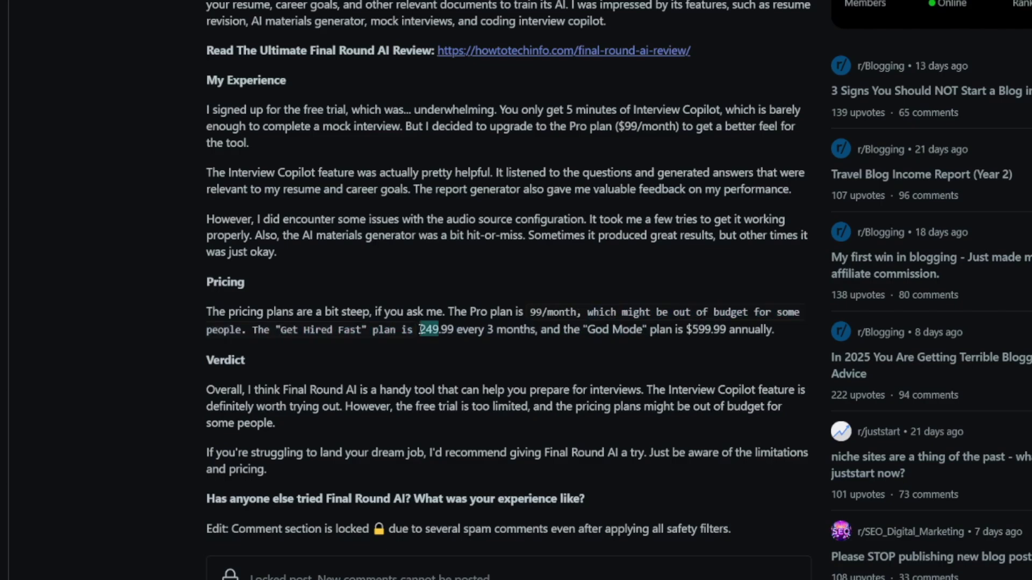
click(532, 329)
scroll(580, 342, up, 1)
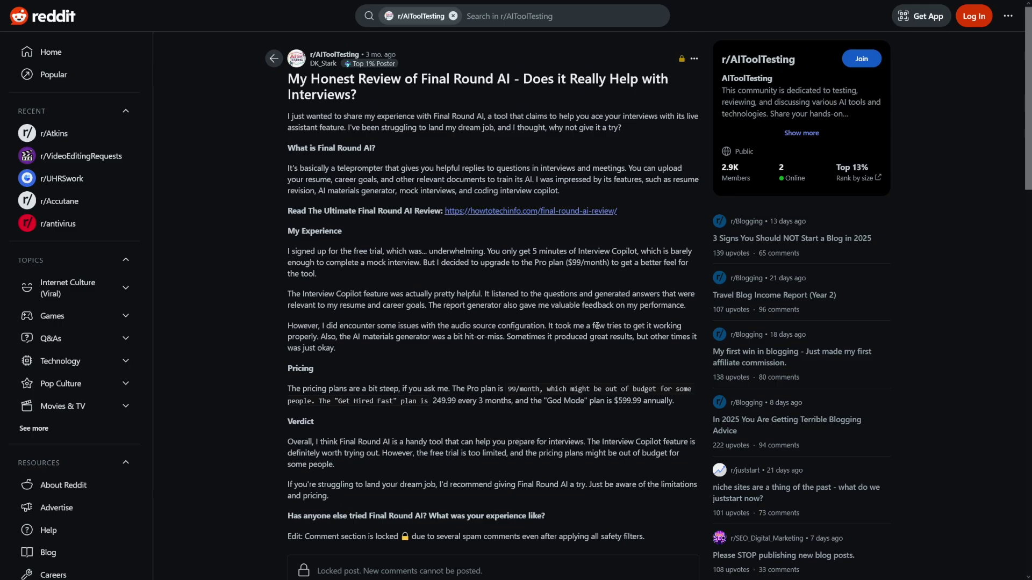